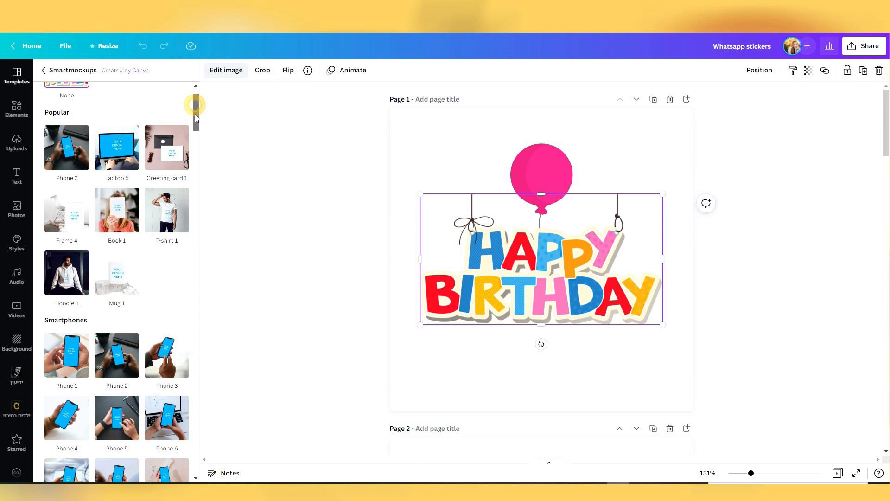
drag(195, 114, 196, 162)
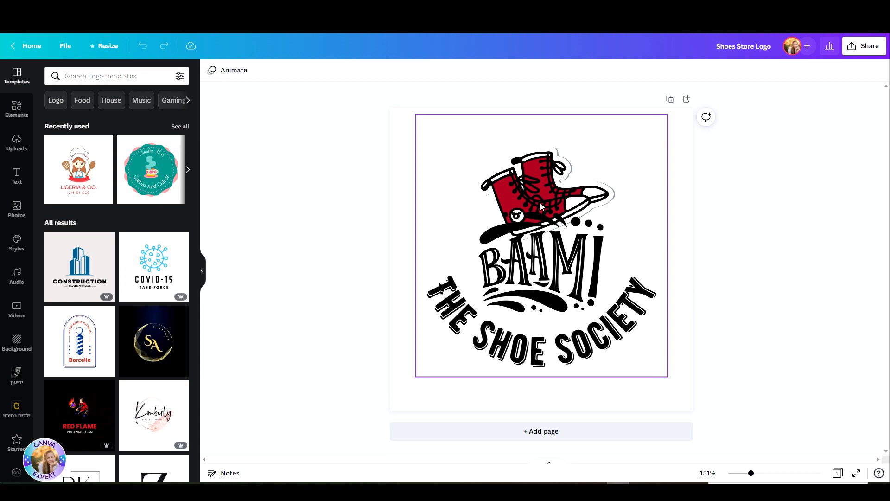
Select the shoes, the BAAM! lettering and the curved THE SHOE SOCIETY text, and group them into one logo.
click(541, 202)
click(587, 231)
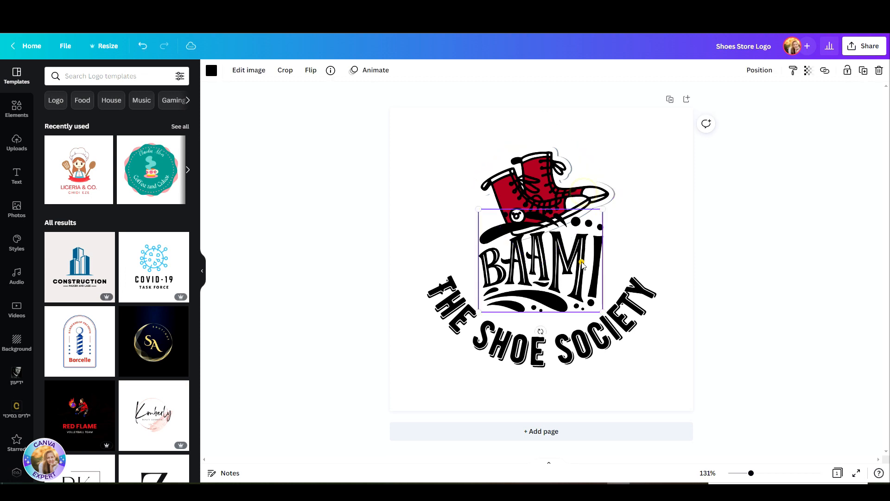
click(603, 327)
click(748, 208)
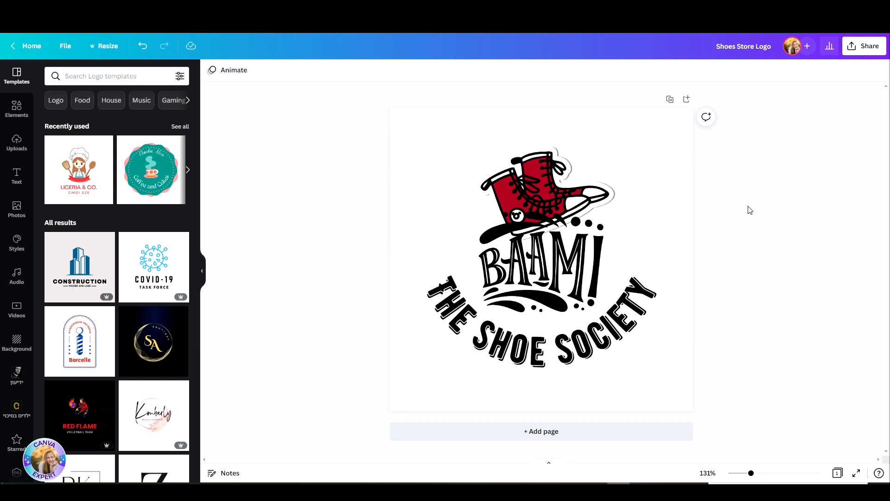
drag(775, 174, 562, 324)
key(ctrl+g)
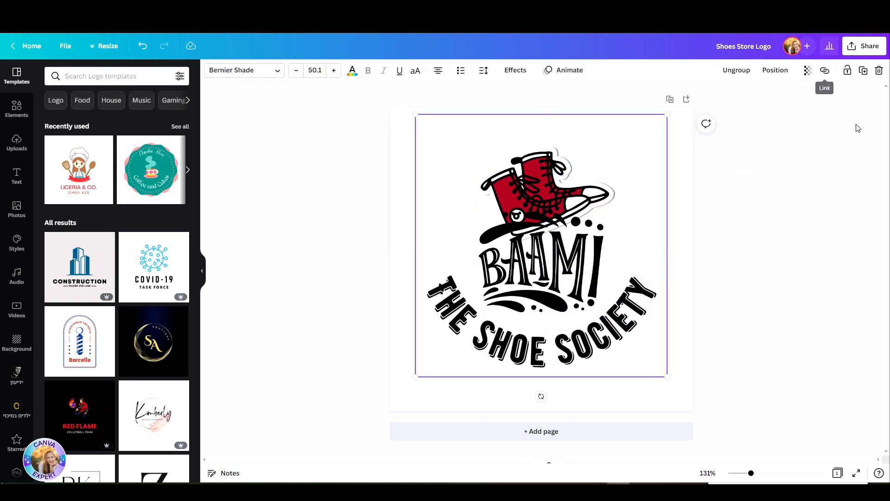
Download the logo as a PNG with a transparent background.
click(870, 46)
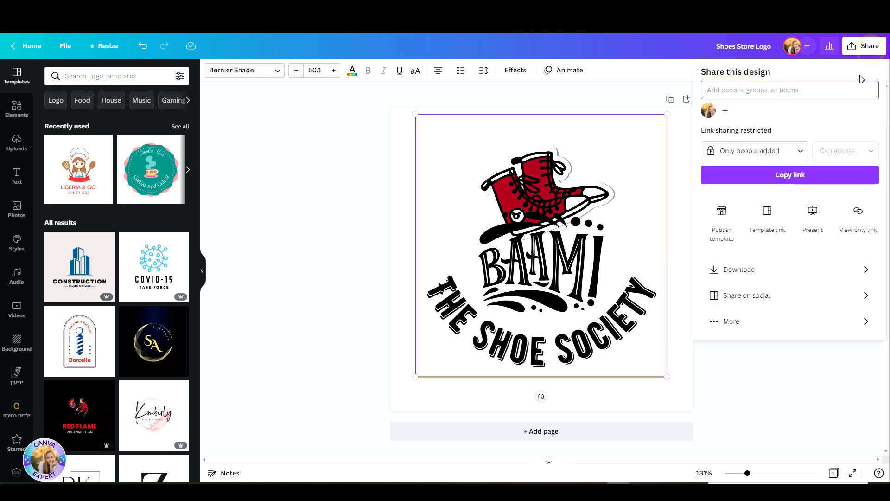
click(786, 273)
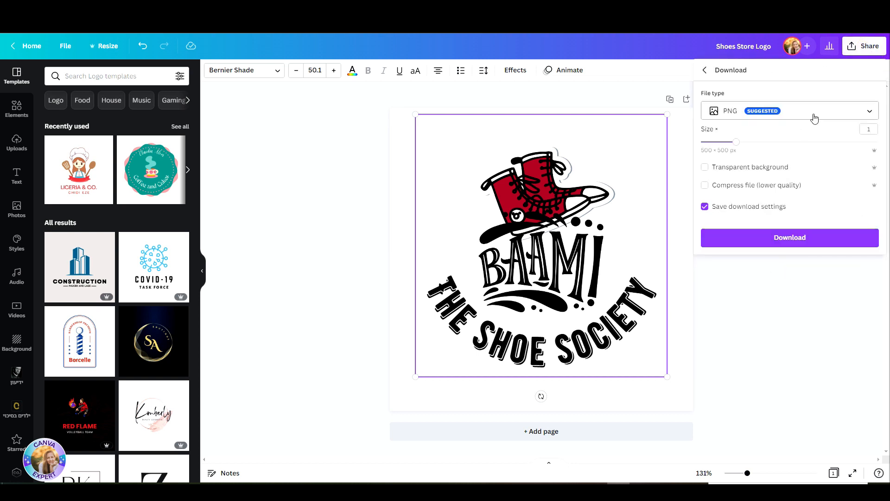
click(722, 173)
click(713, 347)
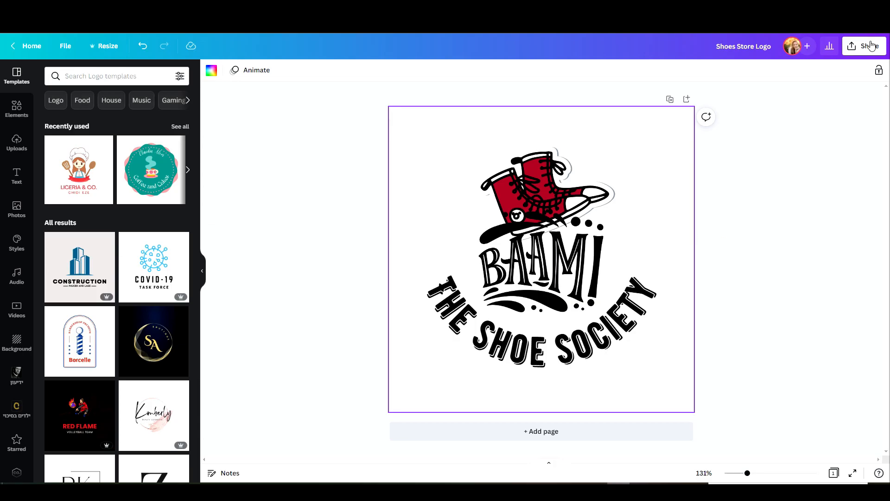
click(870, 45)
click(762, 267)
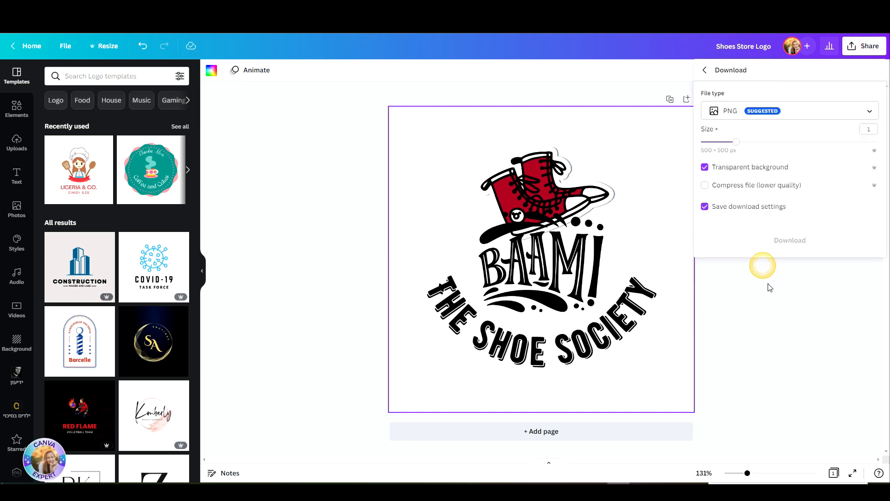
click(791, 242)
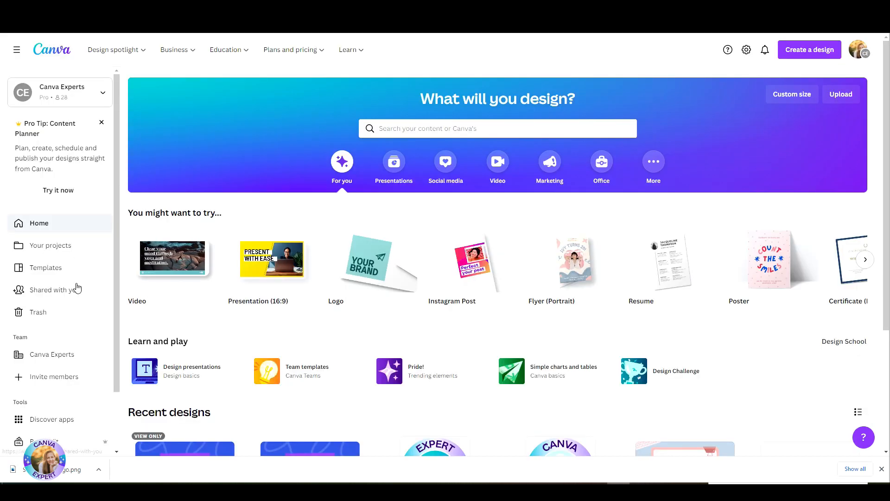
Open Smartmockups and browse the Apparel mockup categories.
scroll(77, 287, down, 2)
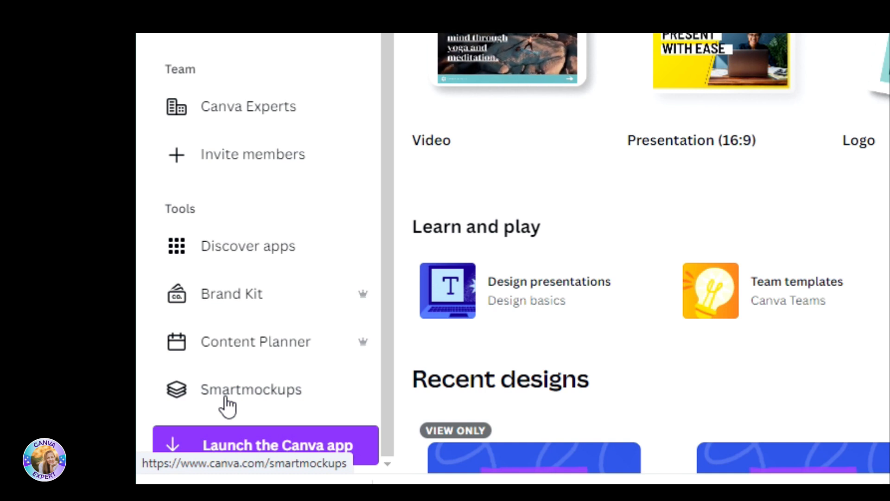
click(227, 399)
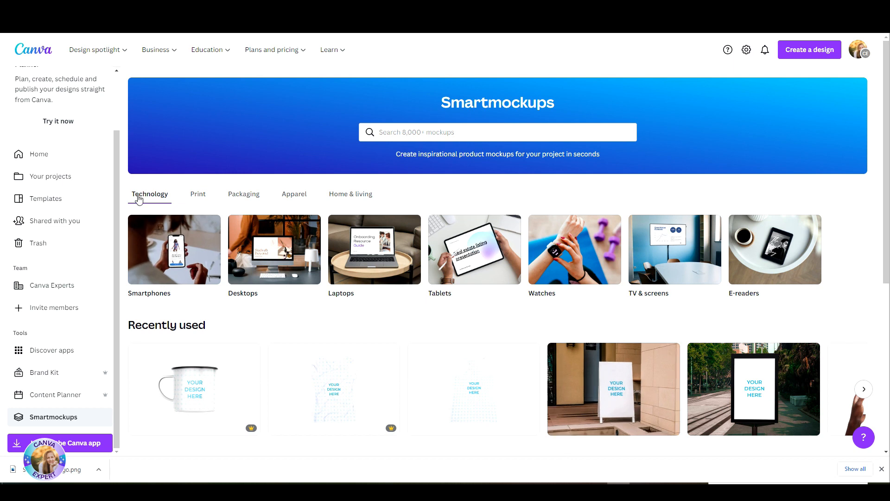
click(291, 201)
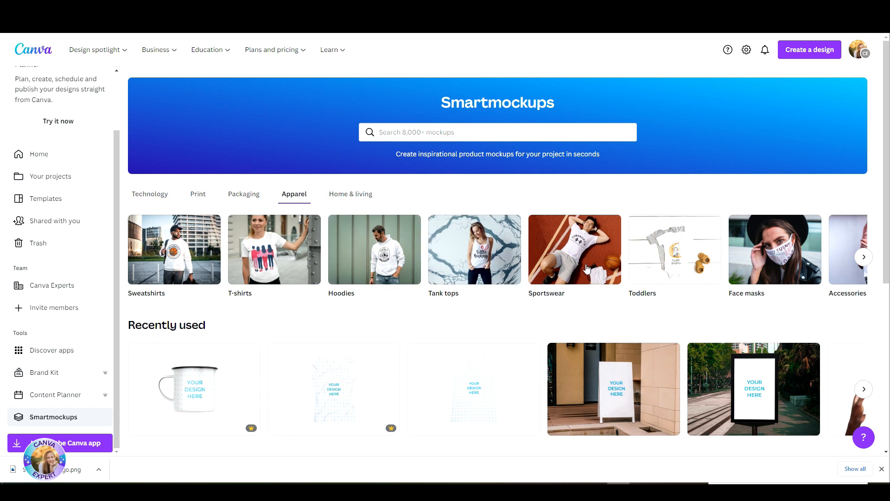
click(864, 258)
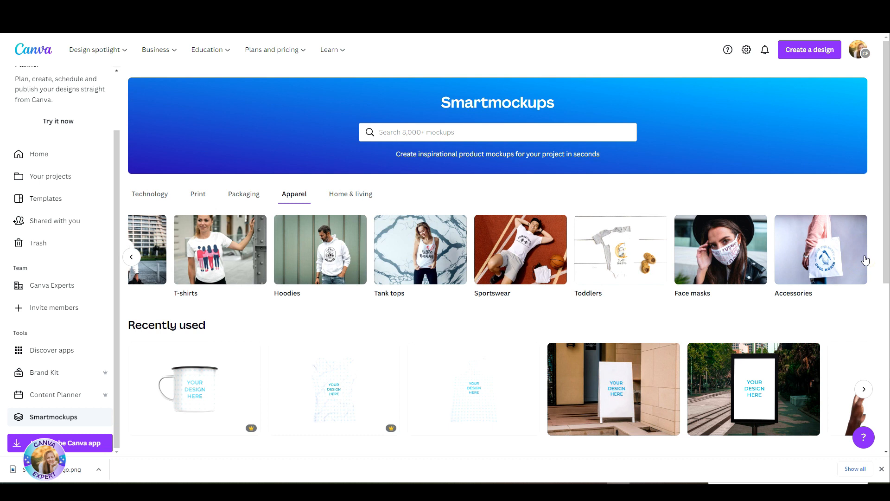
Open the fourth mockup in the first row of the Flatlay T-shirts category.
click(213, 259)
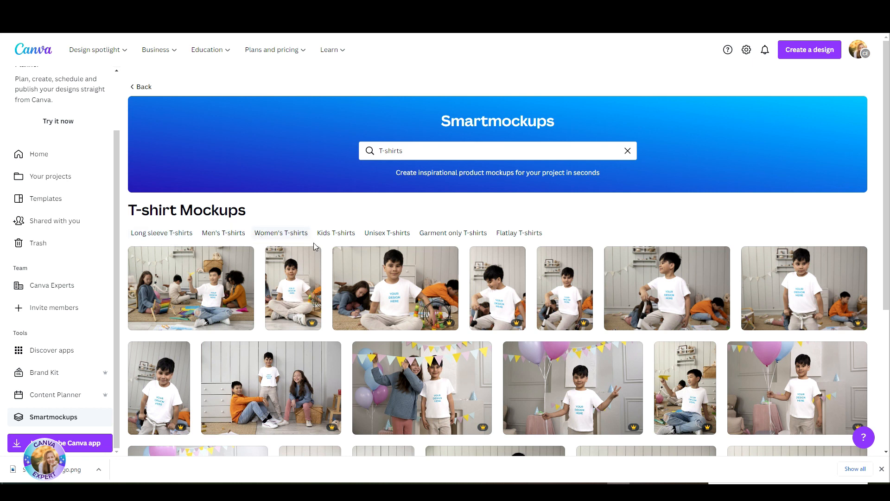
click(520, 234)
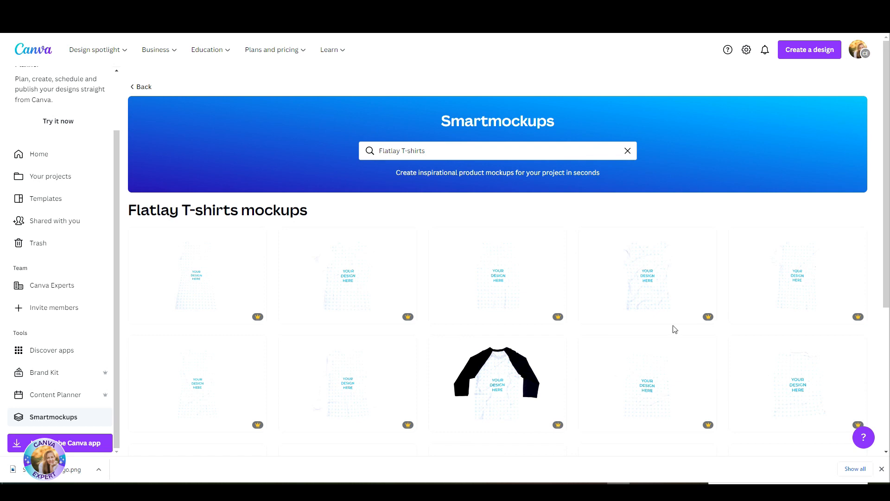
click(646, 274)
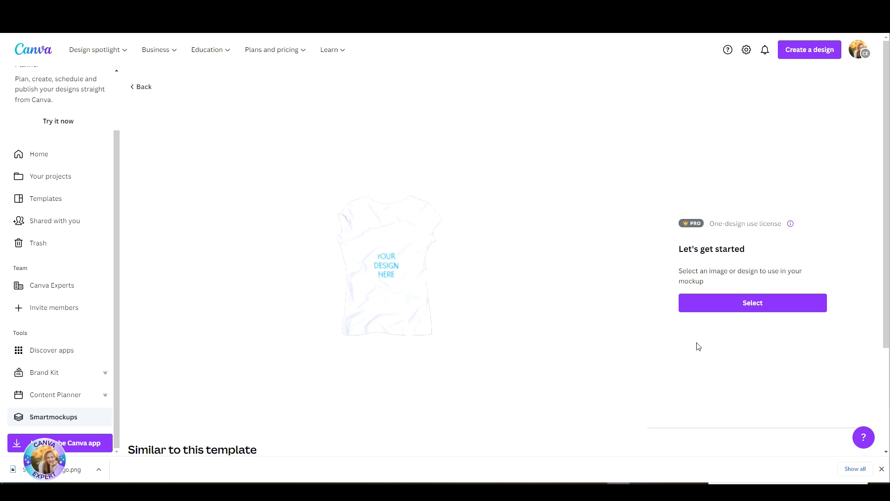
Place the uploaded BAAM! shoe image on the T-shirt mockup.
click(751, 307)
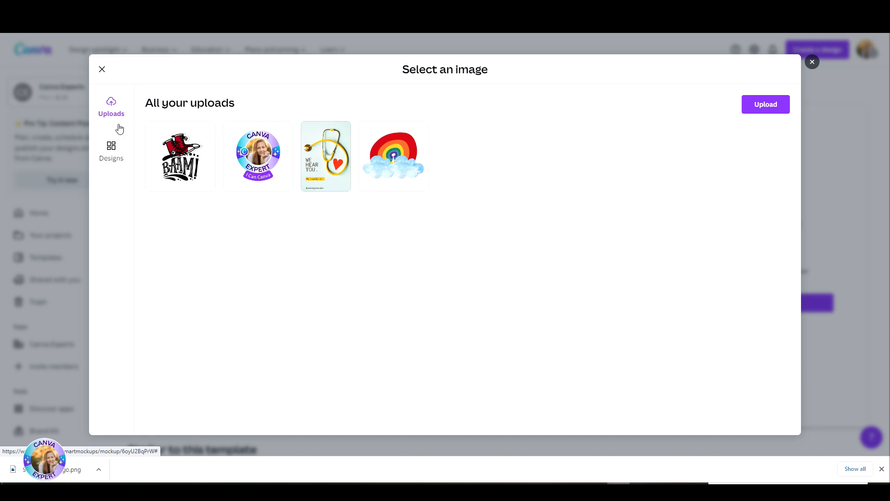
click(113, 147)
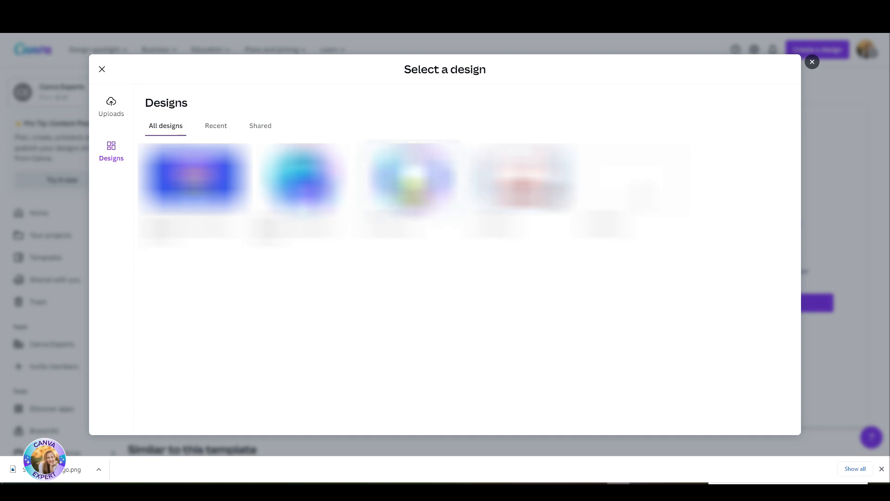
click(111, 107)
click(181, 156)
click(470, 425)
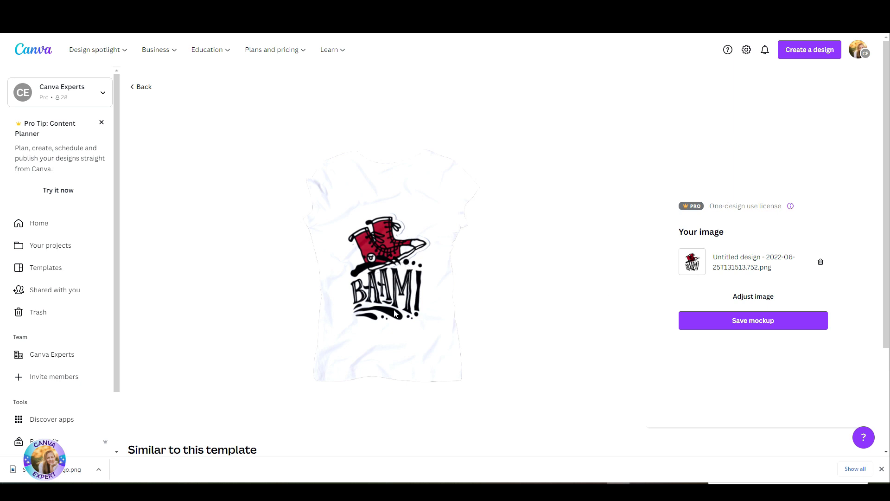
Open the mockup's image adjustments and try resizing and moving the shoe image.
click(754, 298)
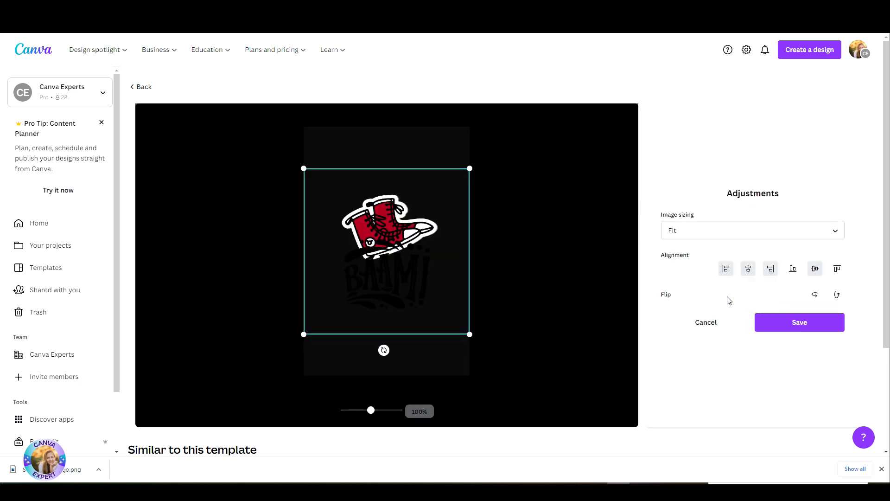
mouse_move(470, 334)
mouse_down()
mouse_move(433, 275)
mouse_move(390, 234)
mouse_move(524, 390)
mouse_move(475, 335)
mouse_up()
mouse_move(396, 276)
mouse_down()
mouse_move(425, 232)
mouse_move(420, 245)
mouse_move(439, 231)
mouse_move(352, 339)
mouse_move(393, 277)
mouse_up()
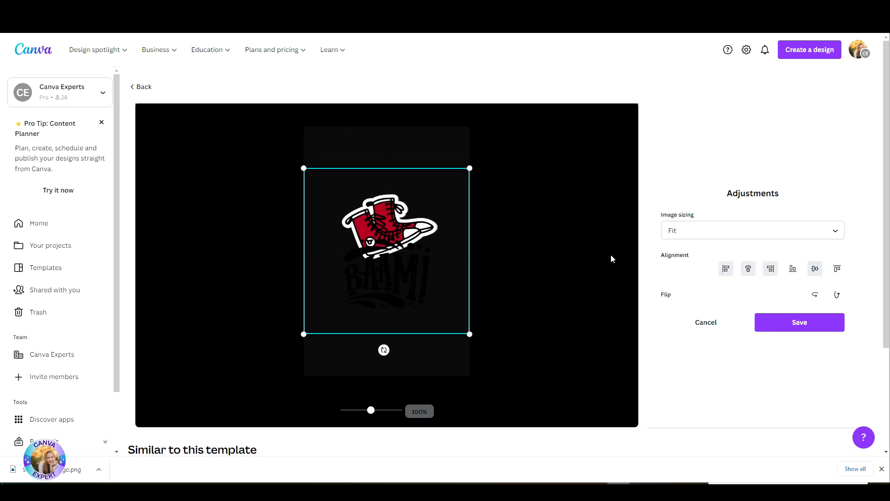
Try the Fill, Stretch and Custom image sizings, scaling Custom to 112%, and return the sizing to Fit.
click(837, 235)
click(713, 255)
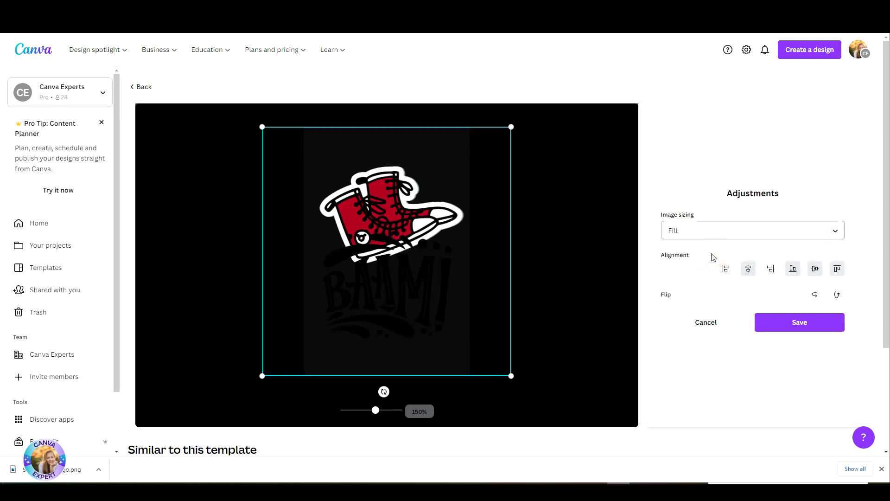
click(716, 235)
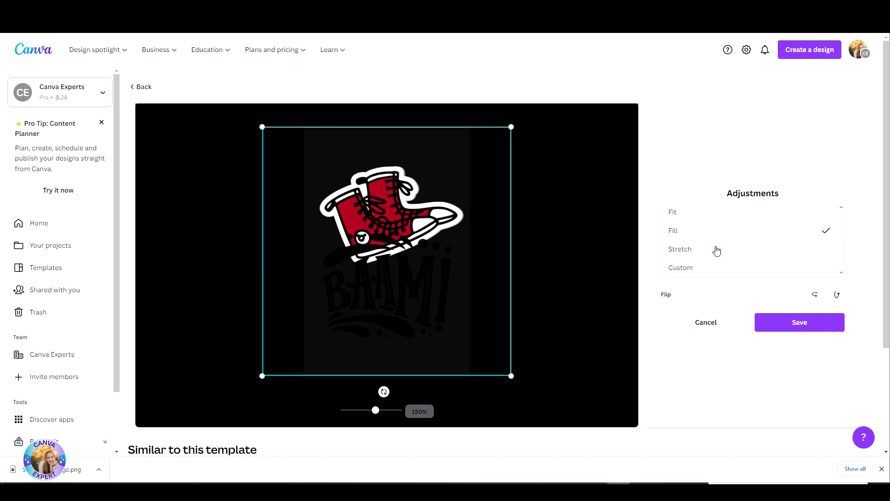
click(717, 249)
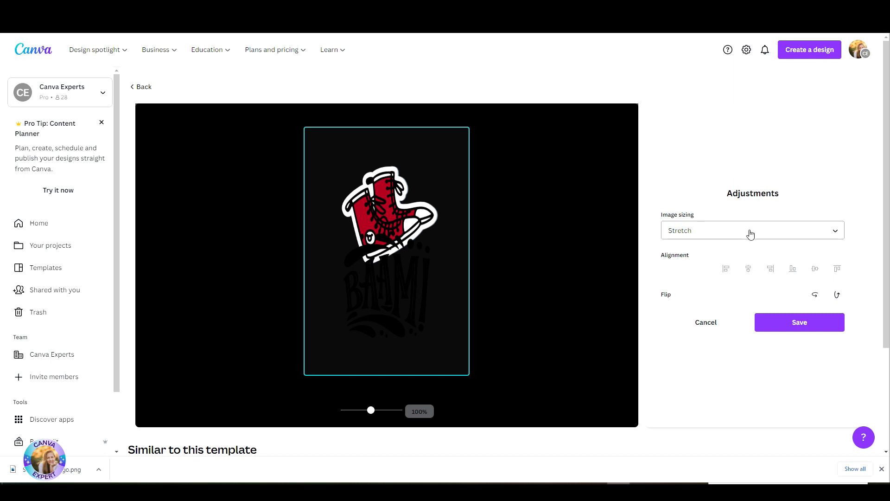
click(750, 234)
click(734, 259)
mouse_move(371, 414)
mouse_down()
mouse_move(398, 413)
mouse_move(373, 413)
mouse_up()
click(715, 231)
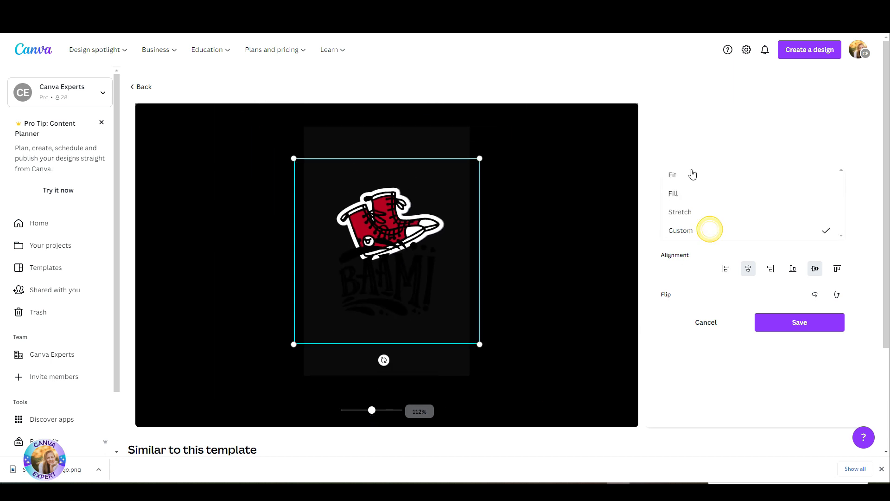
click(700, 174)
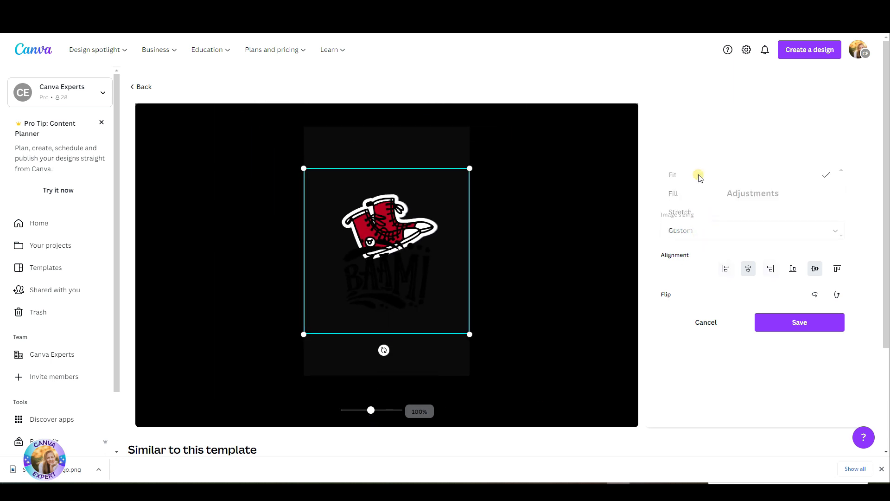
Try the left, horizontal centre, bottom and top alignments on the shoe image, and move it back down to the middle.
click(725, 270)
click(748, 269)
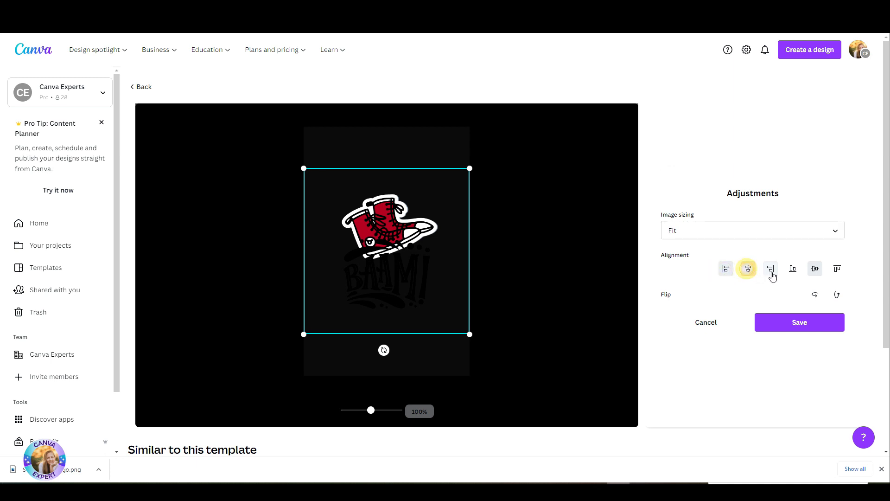
click(794, 269)
click(838, 268)
drag(440, 260, 442, 283)
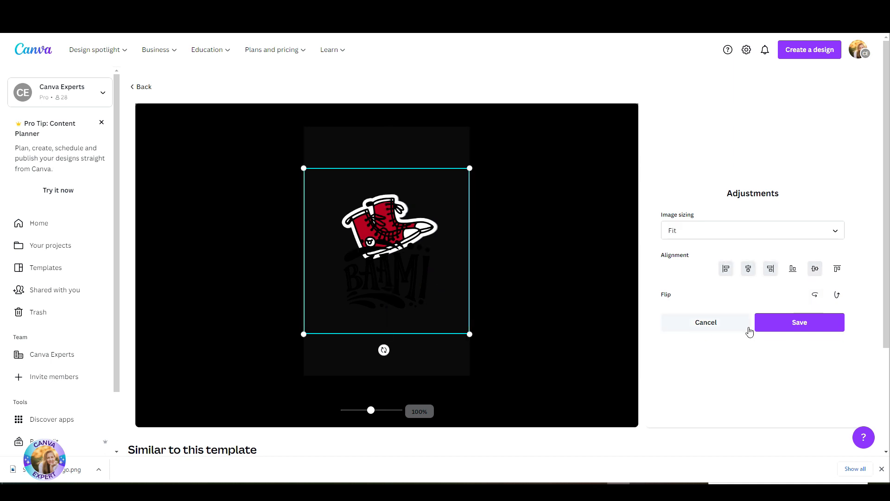
Save the image adjustments and the T-shirt mockup, and use the mockup in a new Facebook Post design.
click(816, 322)
click(816, 322)
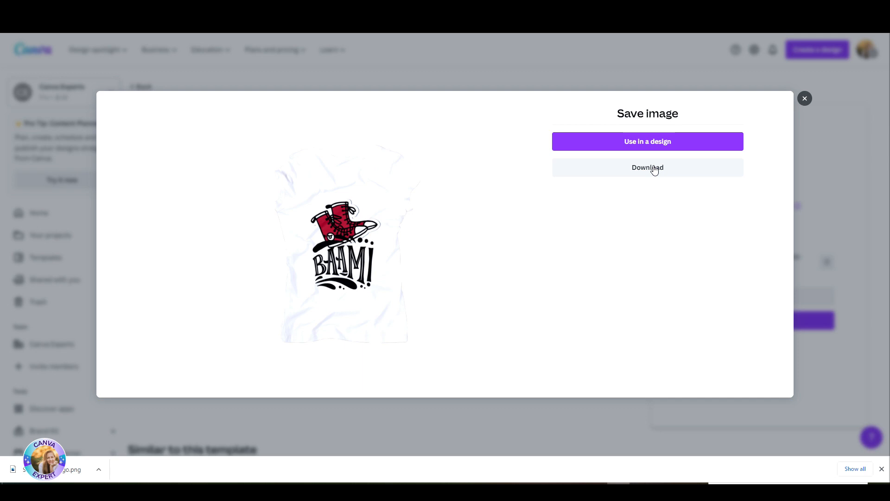
click(665, 145)
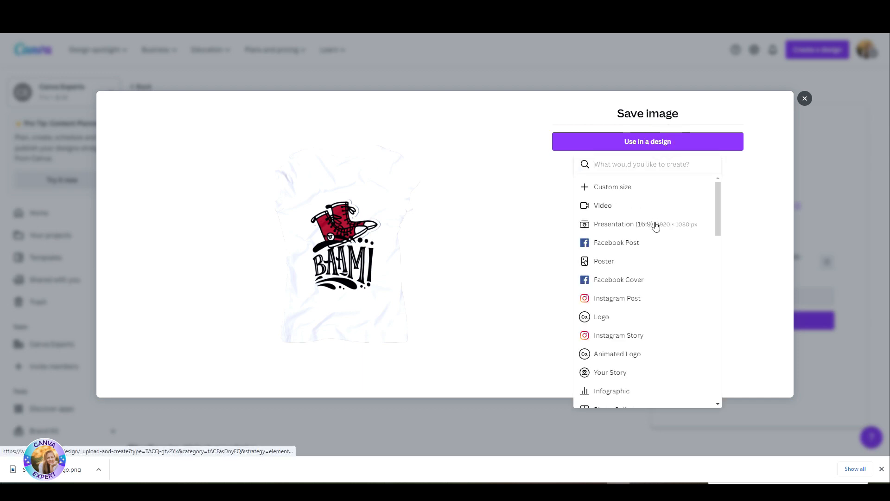
click(614, 246)
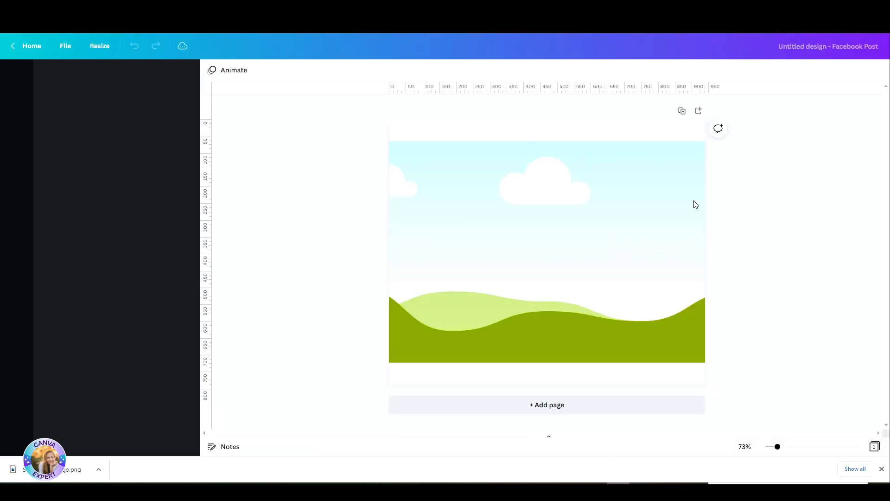
click(664, 262)
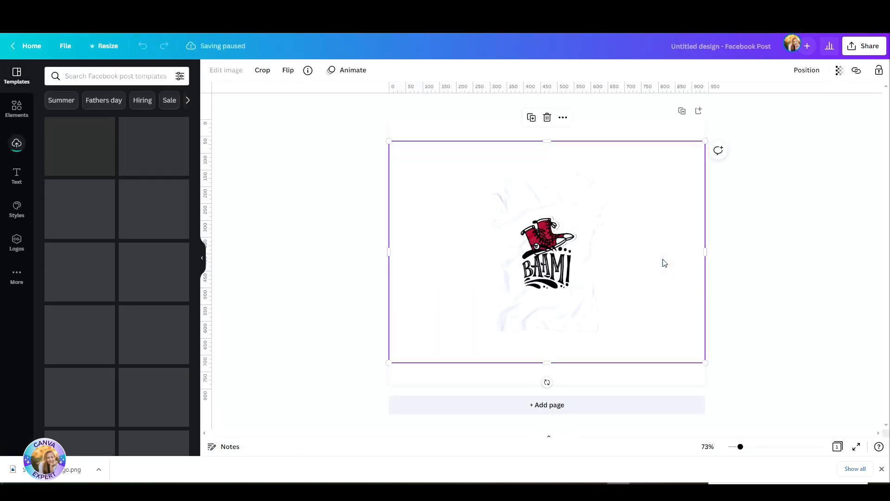